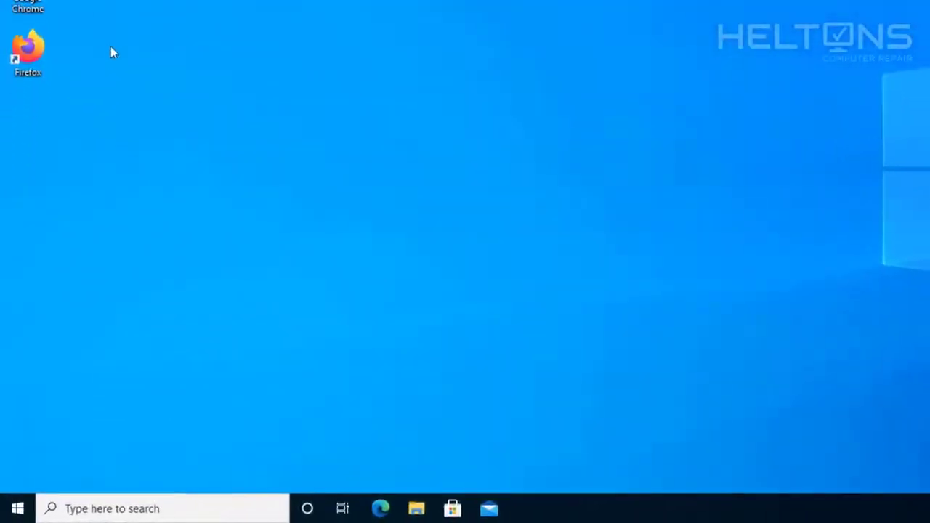
Step: Launch Microsoft Edge and go to google.com
click(386, 509)
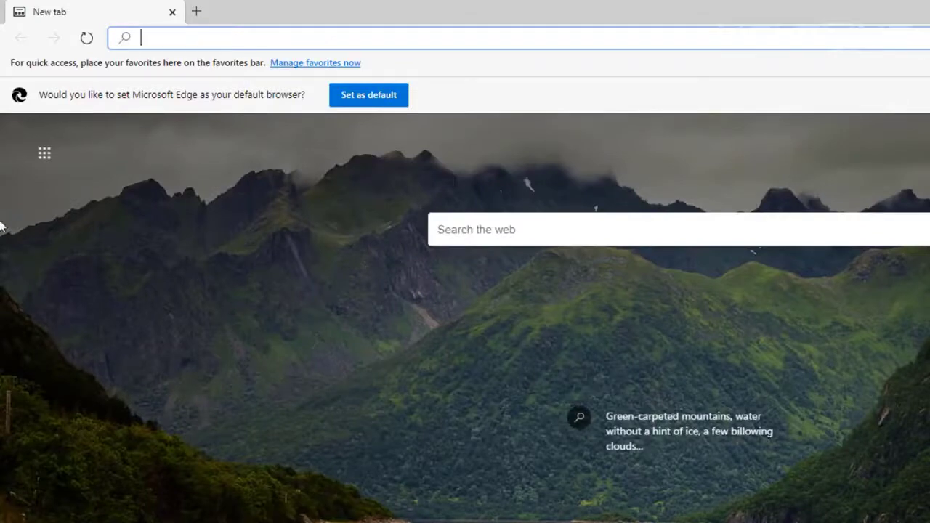
text(google.co)
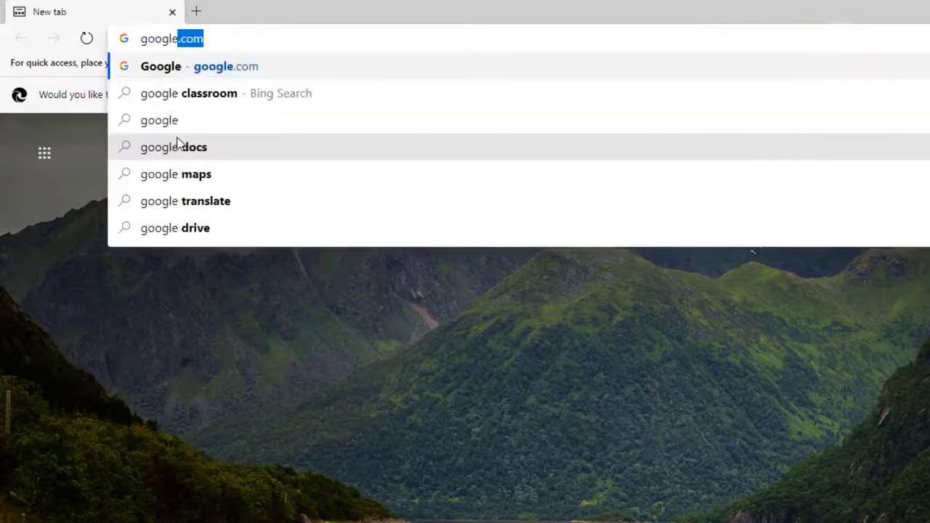
text(m)
key(Return)
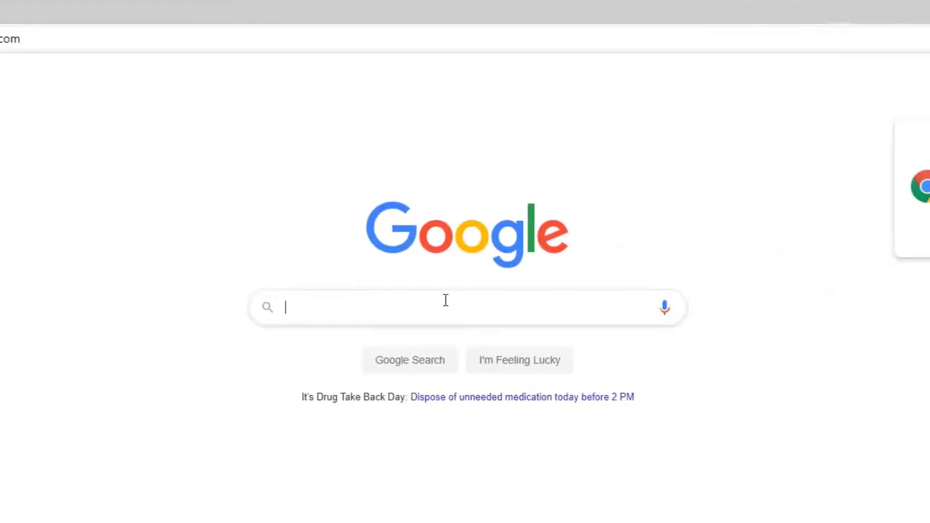
Step: Search Google for "avg secure browser" and open AVG's Secure Browser page
click(446, 300)
text(avg)
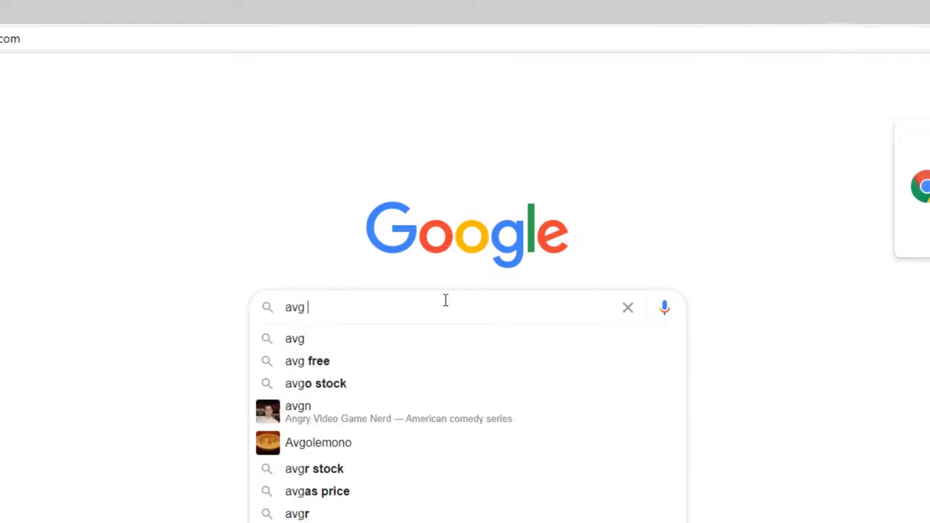
text( secure )
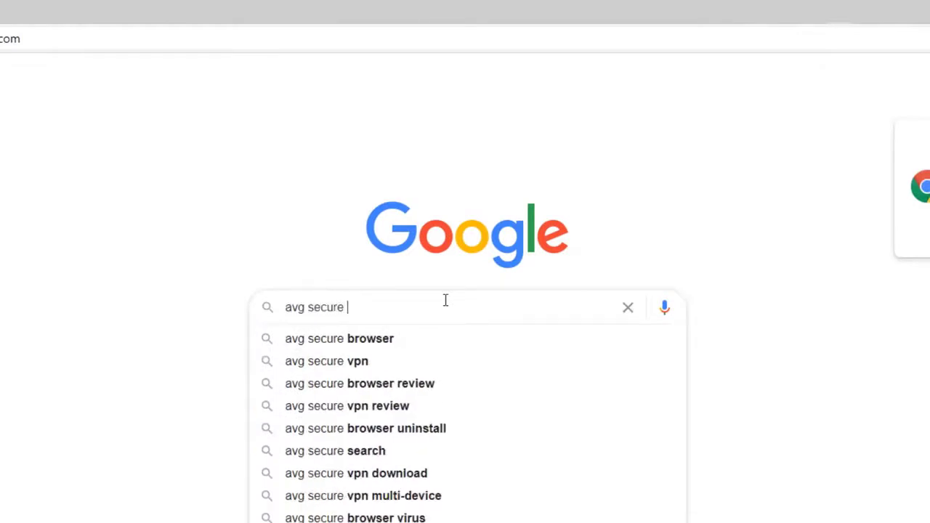
text(browser)
key(Return)
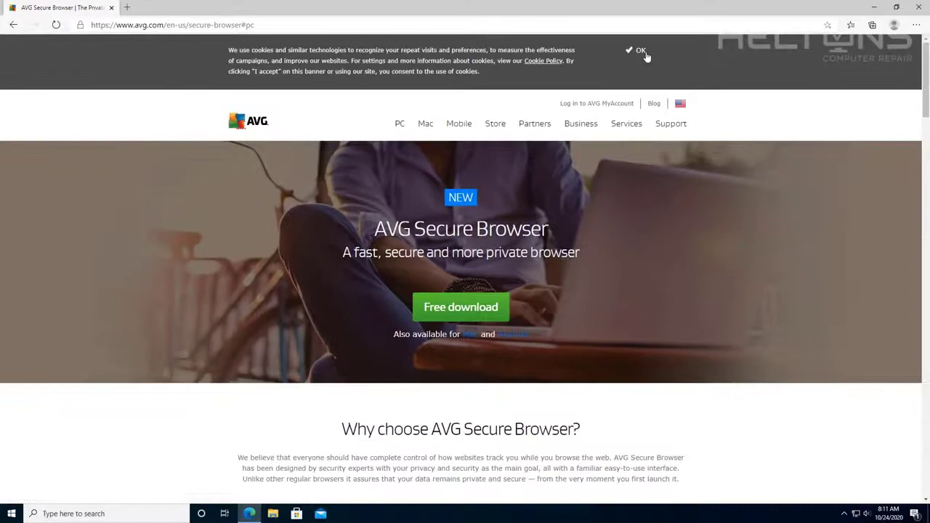
Step: Accept the cookie notice and look through the AVG Secure Browser product page
click(702, 56)
scroll(645, 218, down, 15)
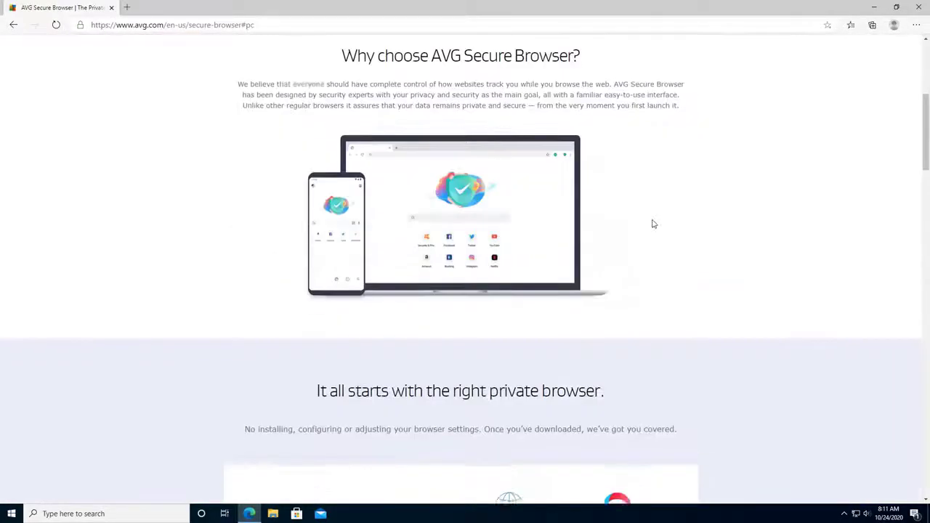
scroll(656, 221, down, 15)
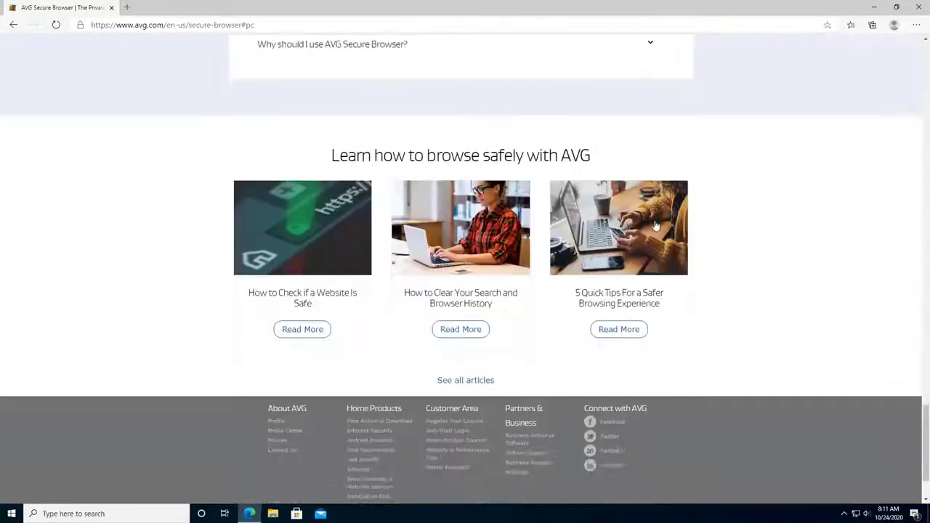
scroll(657, 241, up, 10)
scroll(667, 249, up, 20)
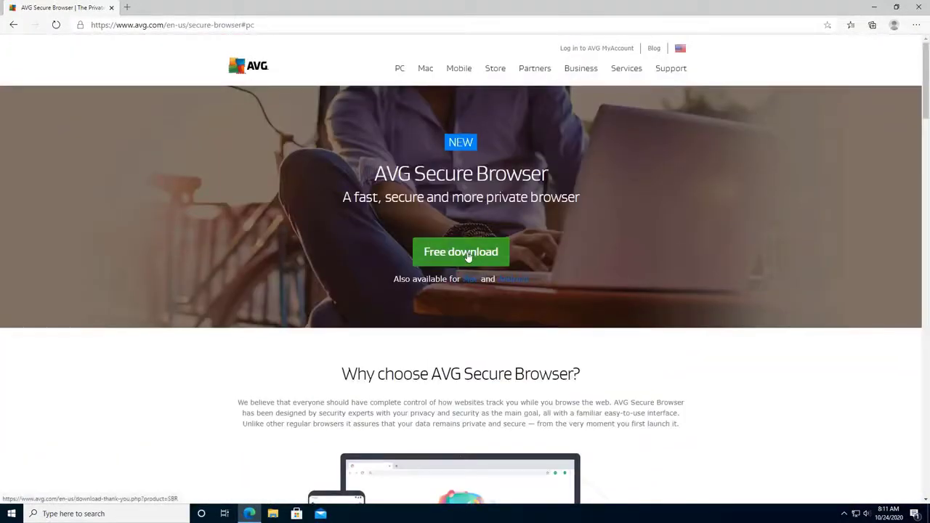
Step: Download the free AVG Secure Browser installer and run it, allowing it to make changes to the device
click(465, 256)
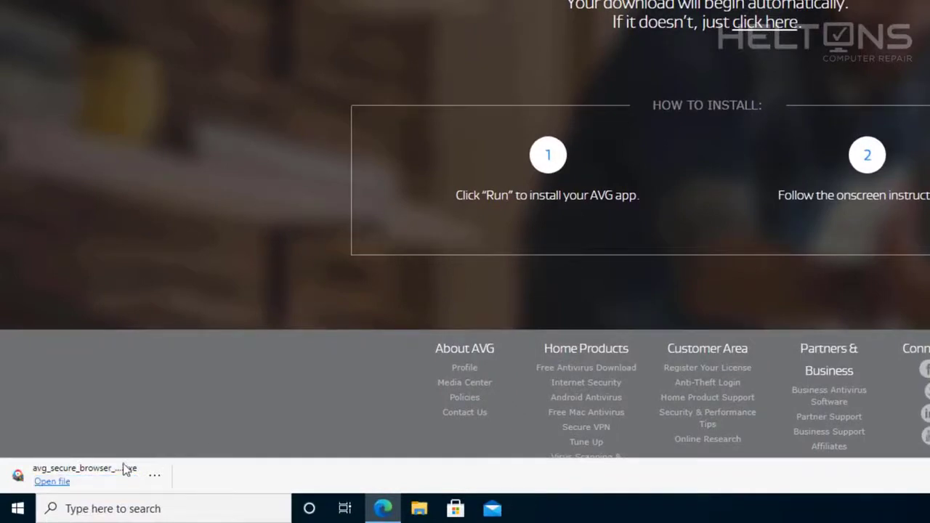
click(46, 483)
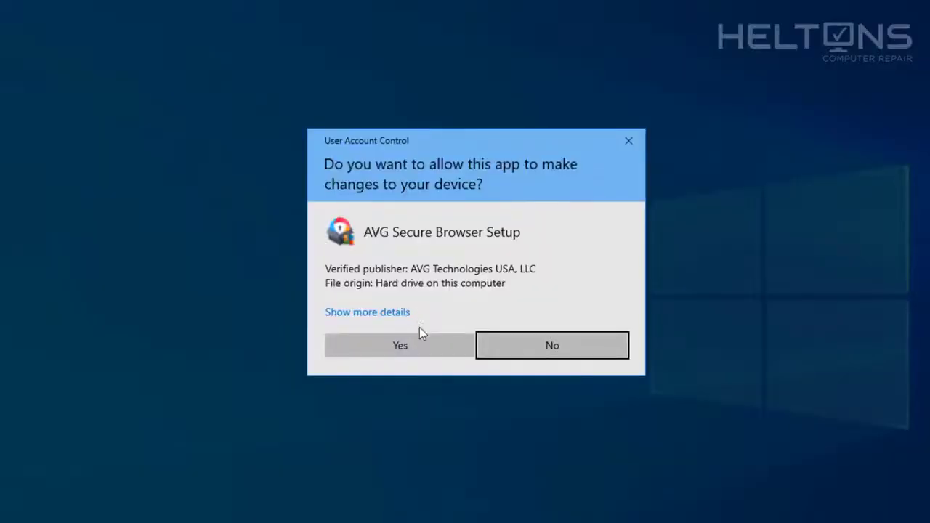
click(421, 345)
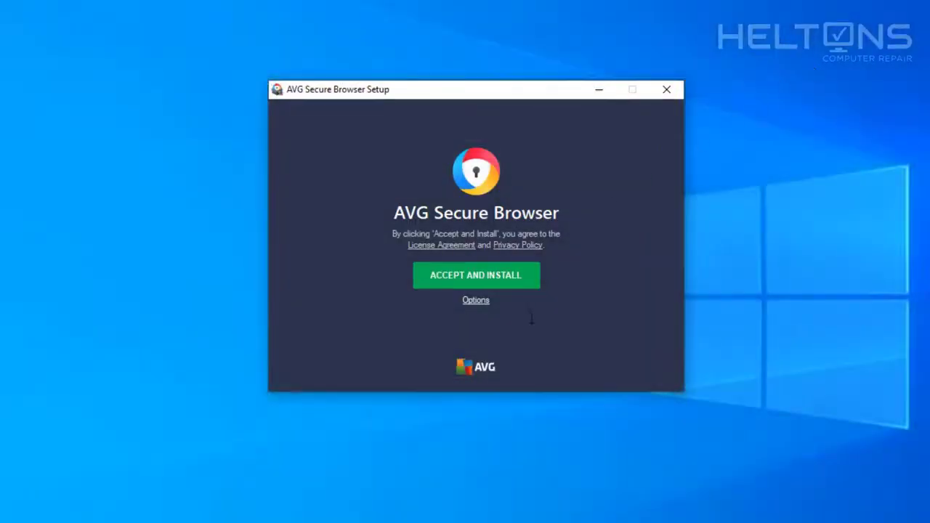
Step: Review the setup options and the import sources, keep Chrome as the source, then accept and install AVG Secure Browser
click(476, 301)
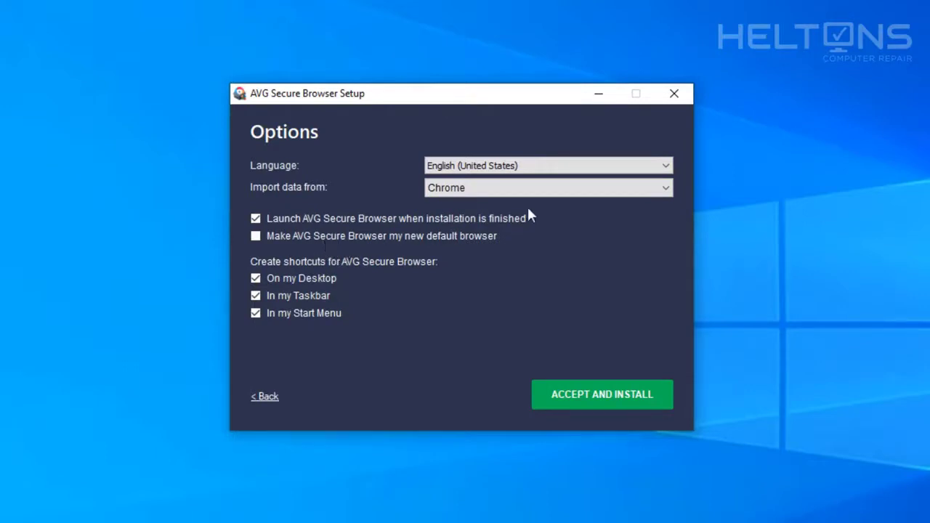
click(586, 192)
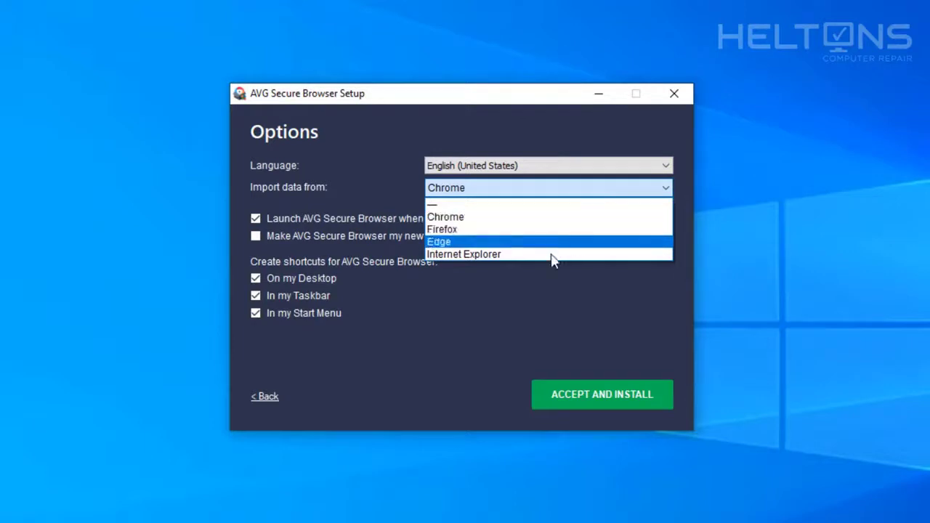
click(528, 287)
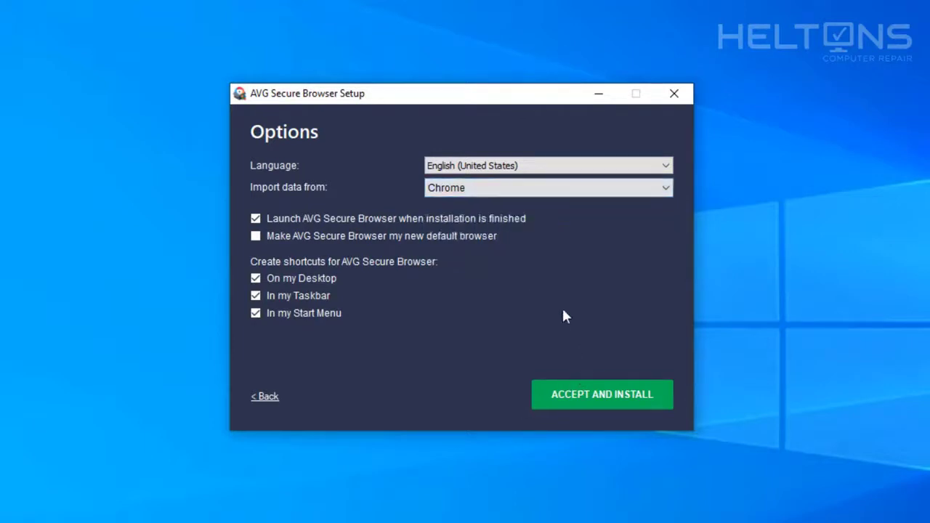
click(560, 189)
click(498, 335)
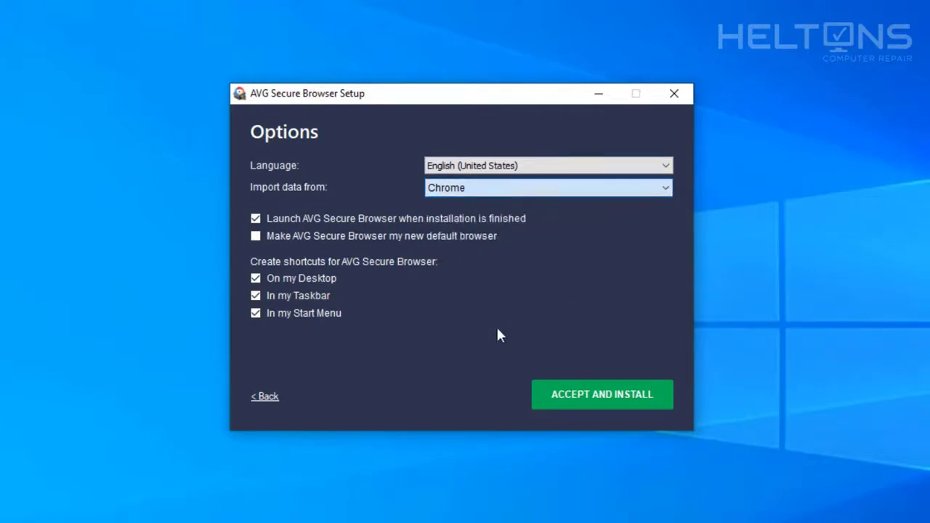
click(592, 397)
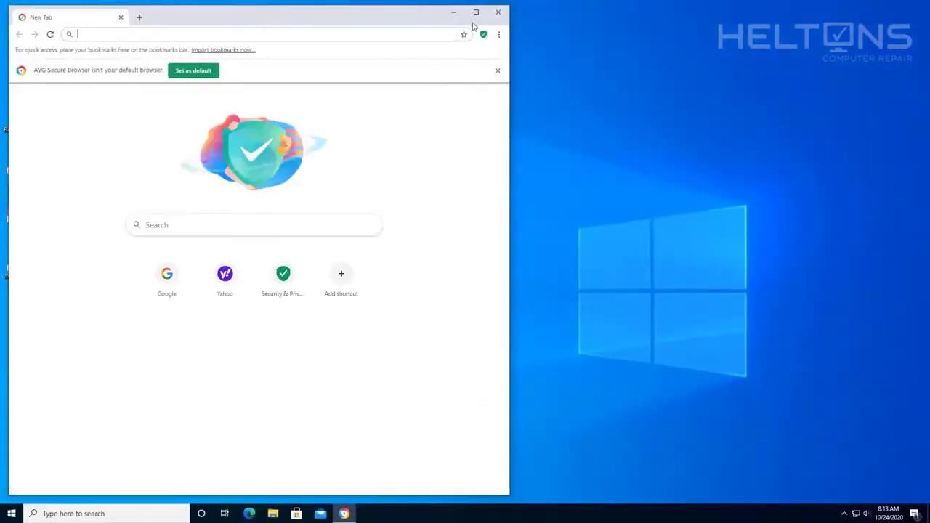
Step: Finish the maximized browser's setup with data import, default browser and automatic launch at login all turned off
click(476, 12)
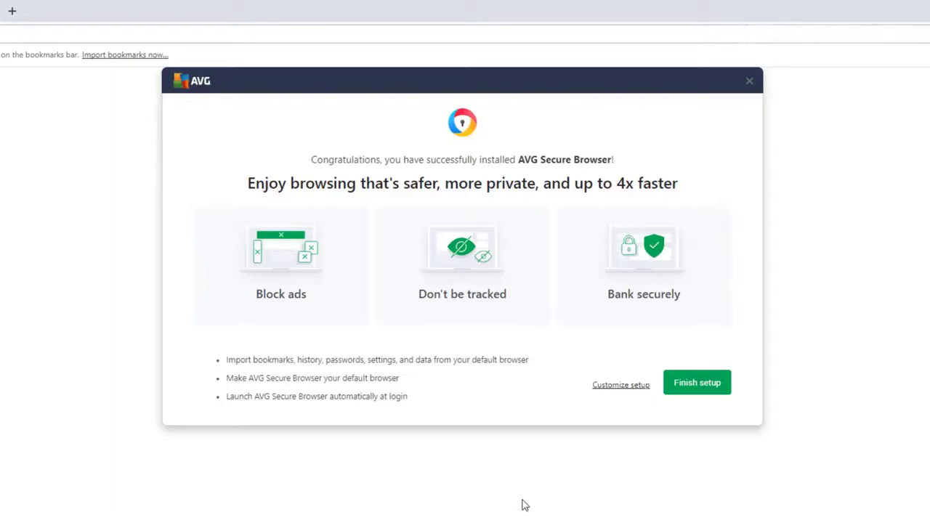
click(604, 386)
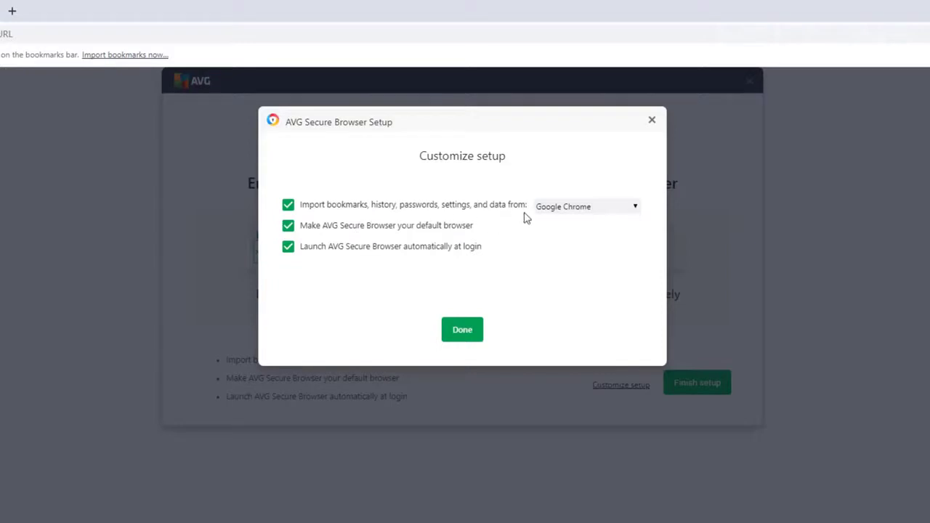
click(581, 210)
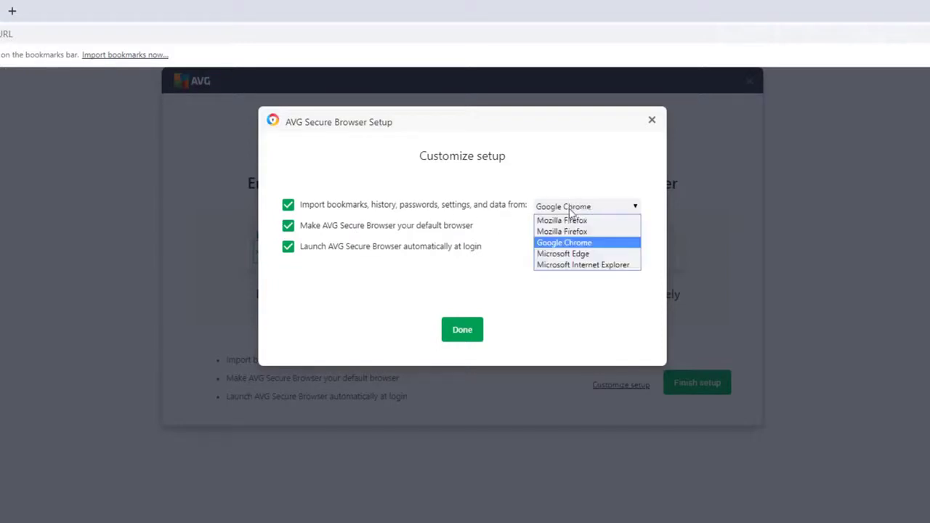
click(548, 178)
click(287, 206)
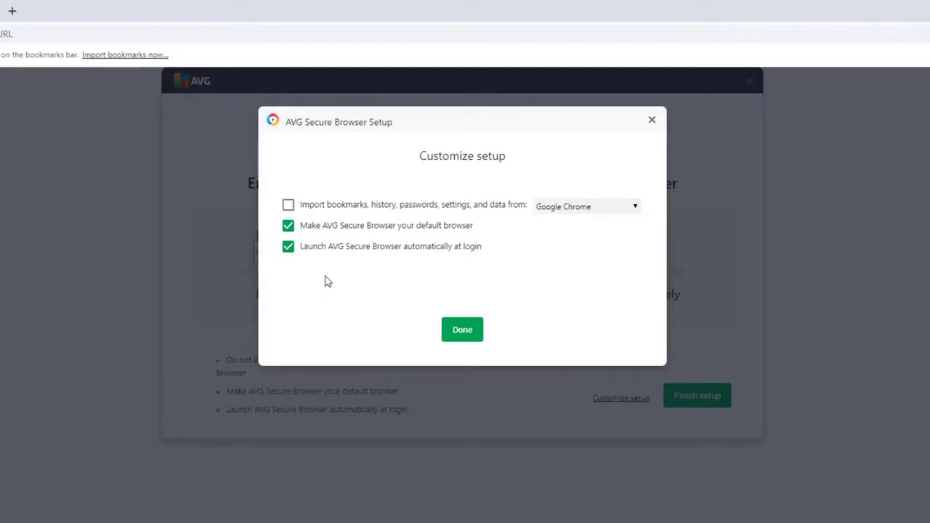
click(288, 226)
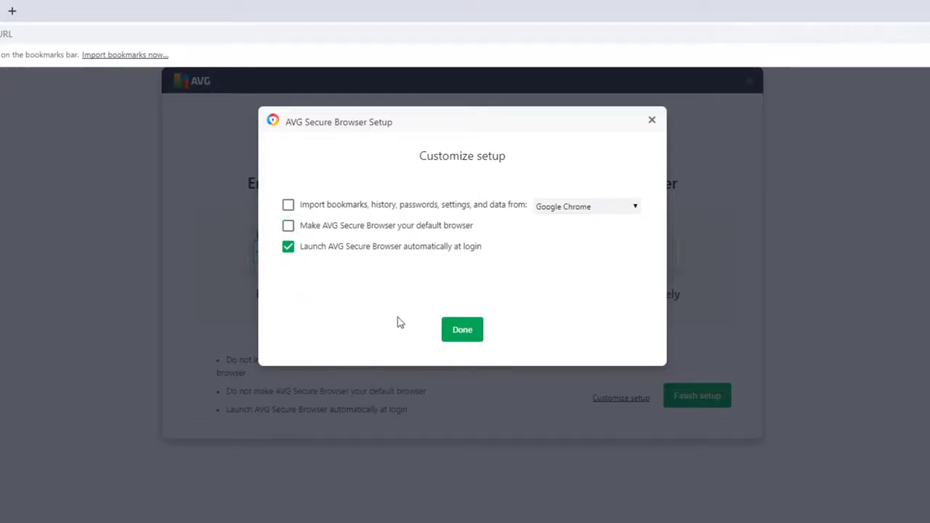
click(289, 250)
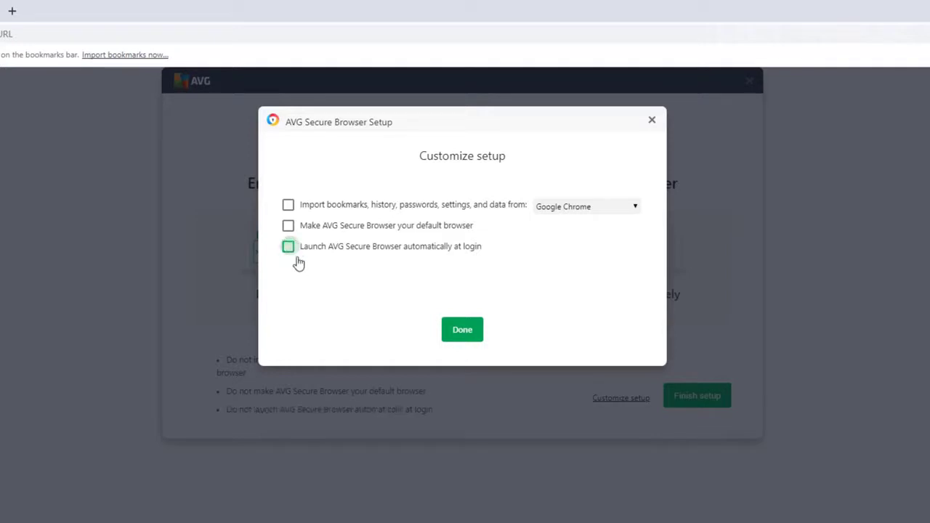
click(449, 331)
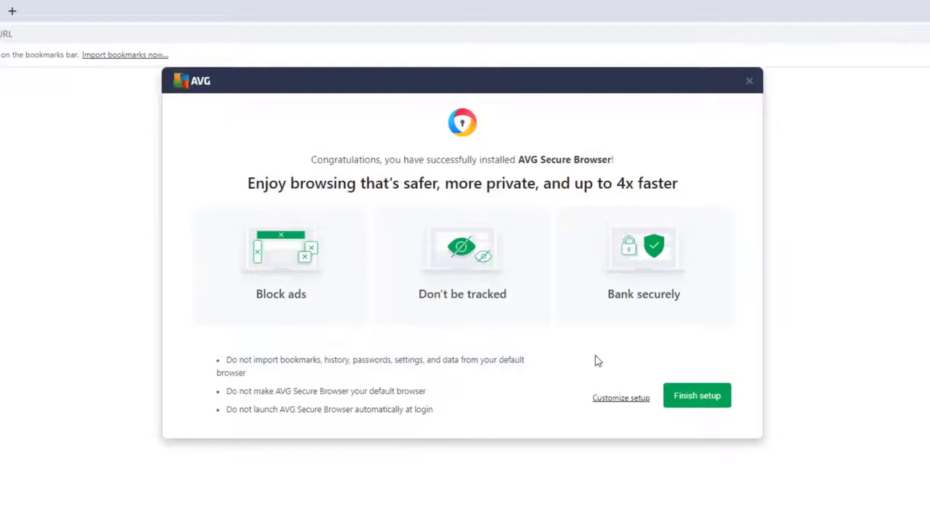
click(687, 397)
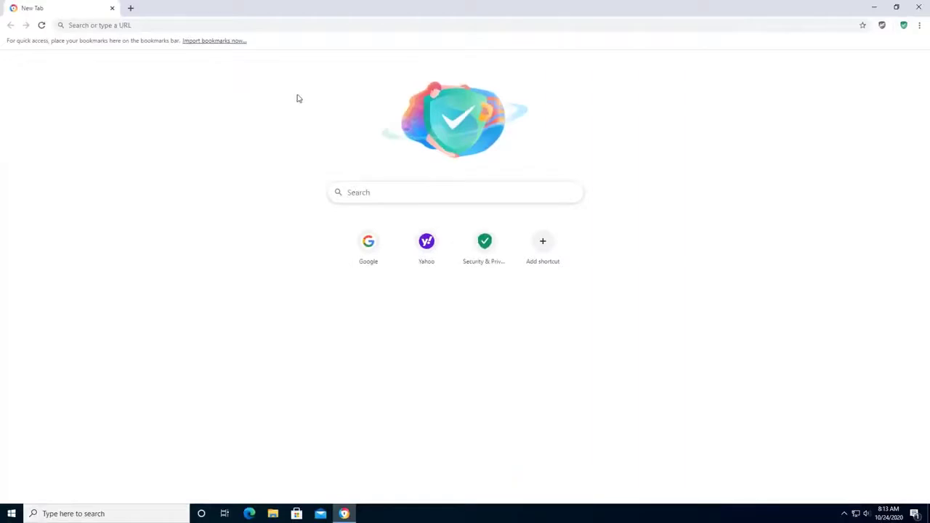
Step: Check the desktop, return to AVG Secure Browser and go to yahoo.com
click(875, 7)
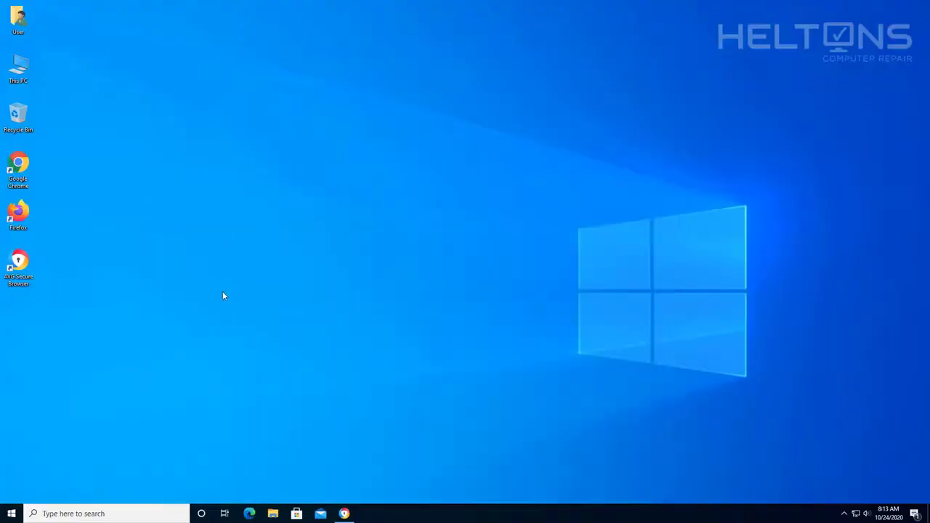
click(347, 514)
click(227, 26)
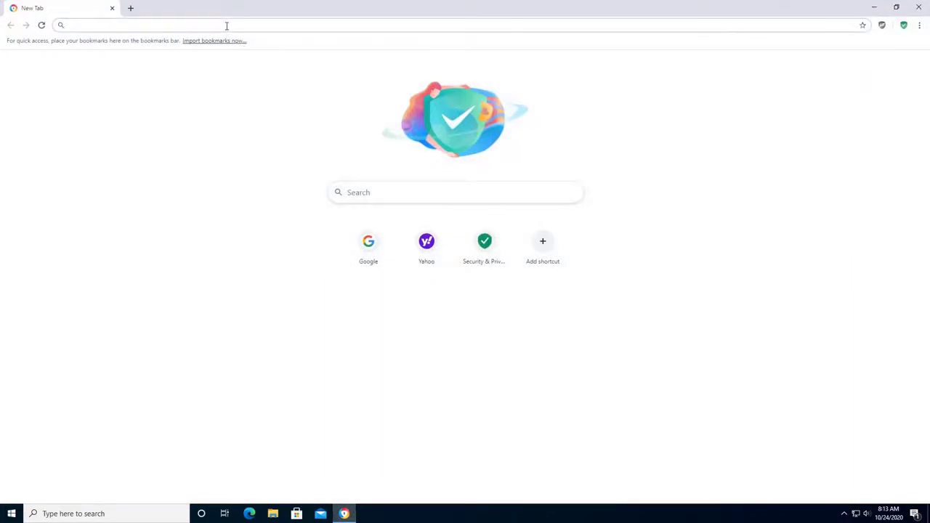
text(your)
key(BackSpace)
key(BackSpace)
key(BackSpace)
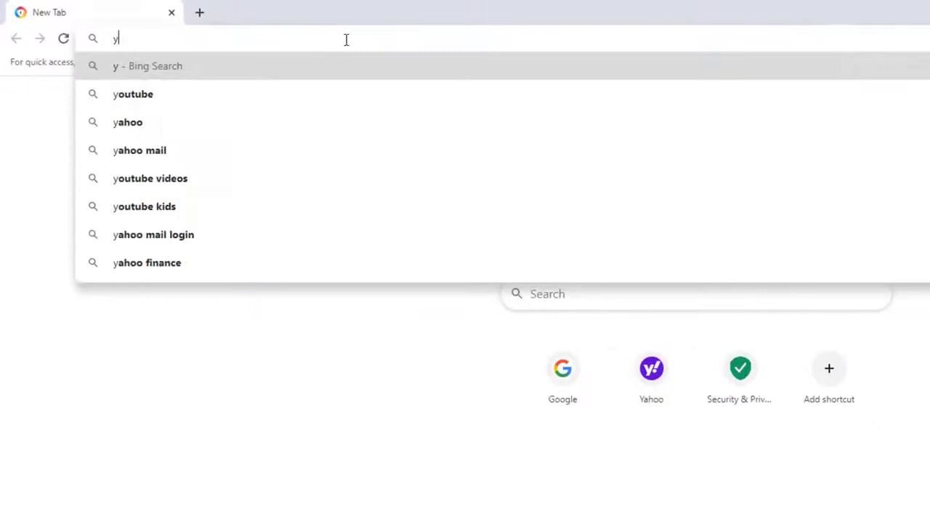
key(BackSpace)
text(yahoo.)
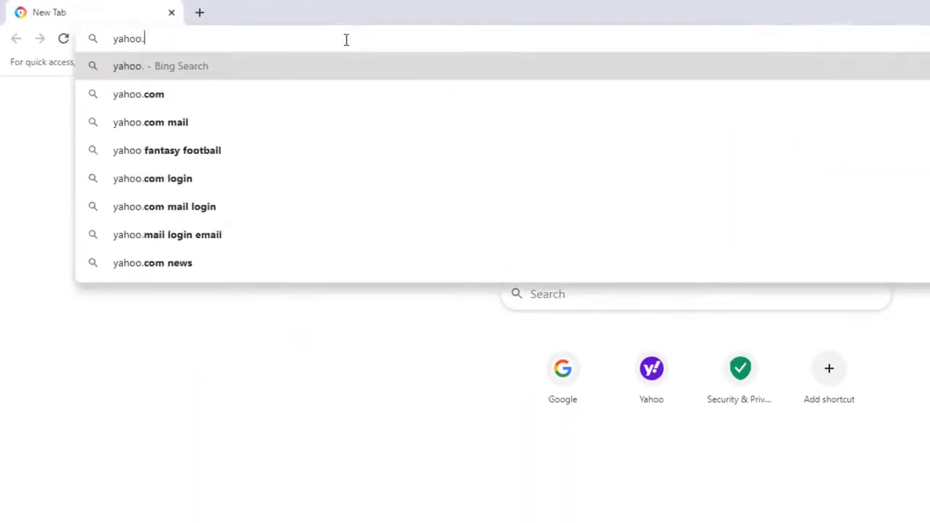
text(com)
key(Return)
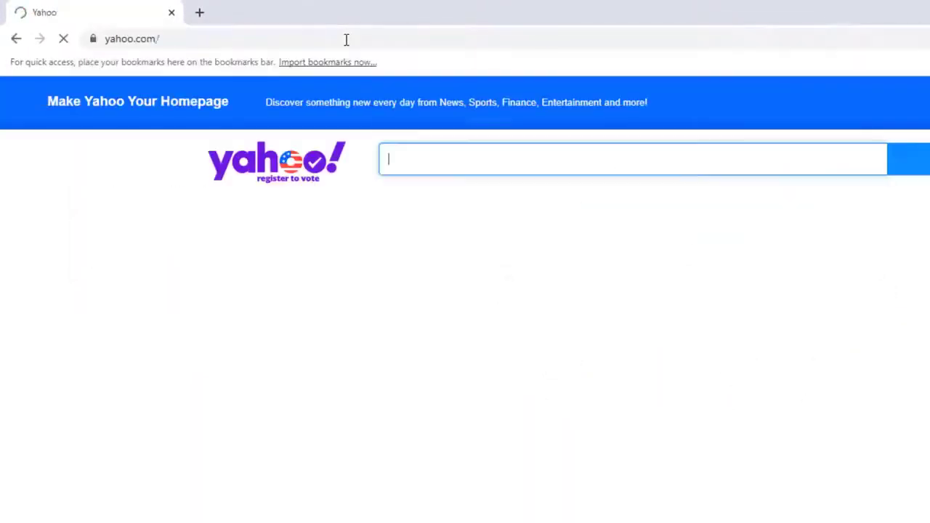
Step: Look over the news stories and advertisements on the Yahoo home page
scroll(315, 291, down, 3)
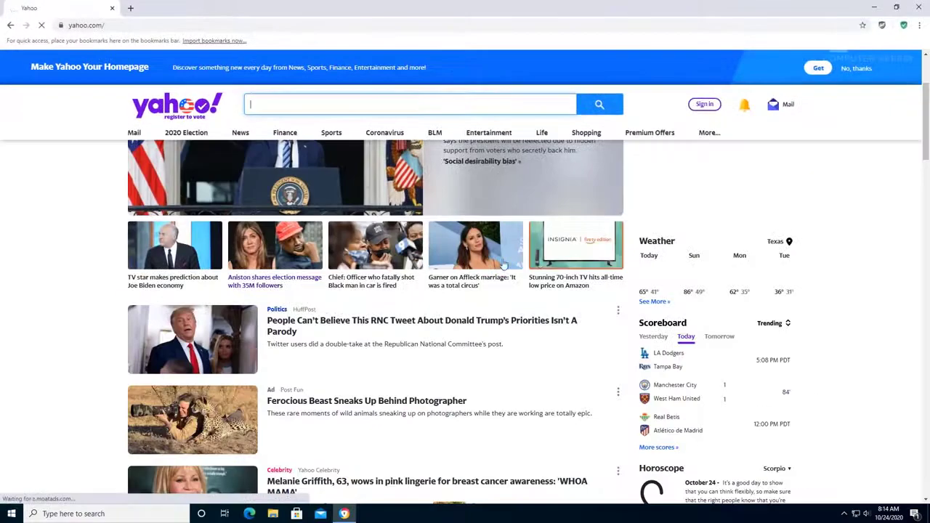
scroll(316, 412, down, 1)
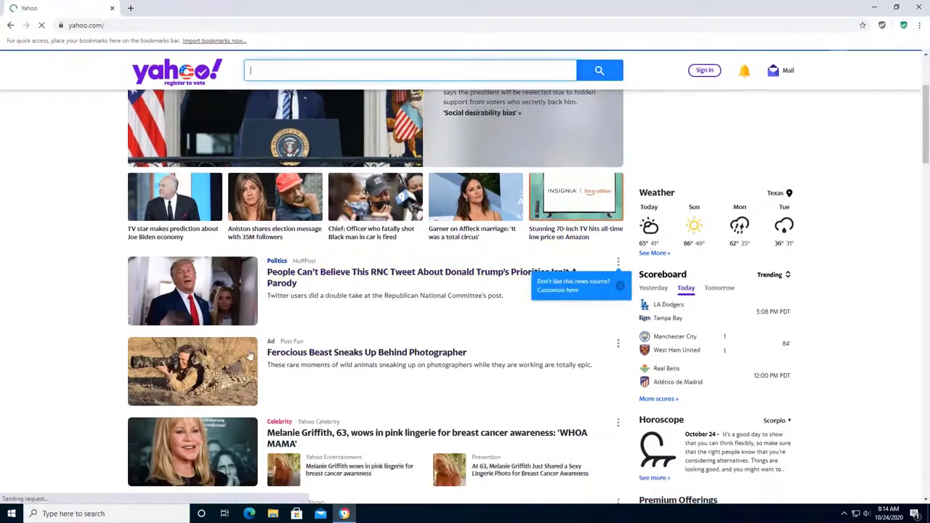
scroll(332, 341, down, 3)
scroll(715, 280, up, 6)
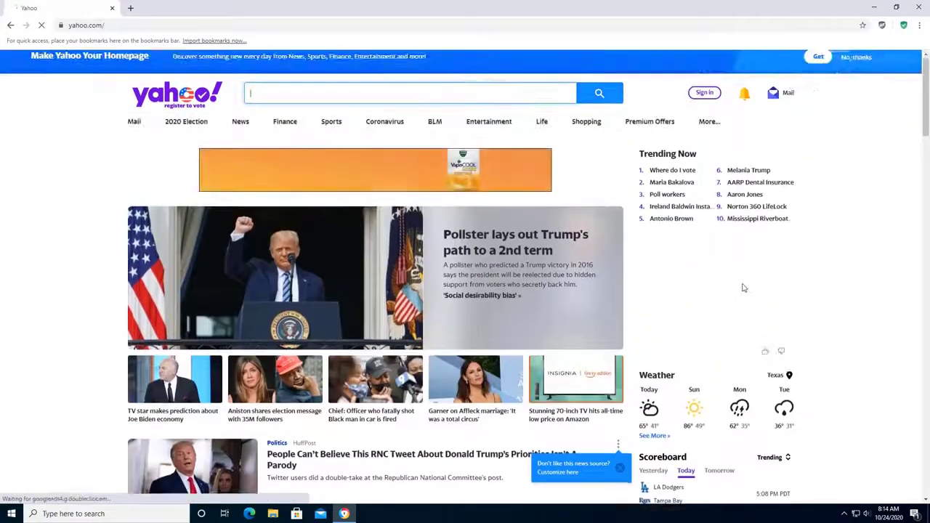
scroll(275, 302, down, 2)
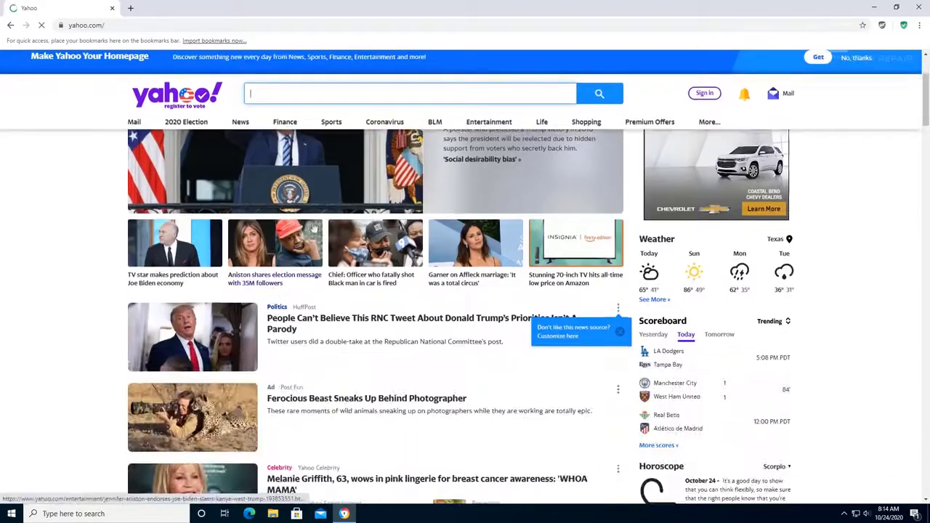
scroll(357, 247, up, 3)
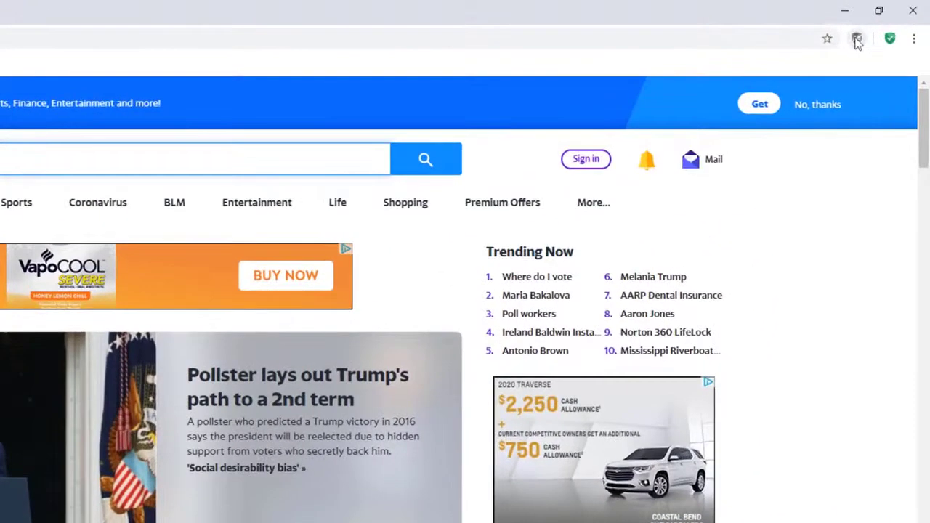
Step: Turn on AVG Adblock, reload yahoo.com and look through the home page with ad blocking enabled
click(857, 40)
click(749, 197)
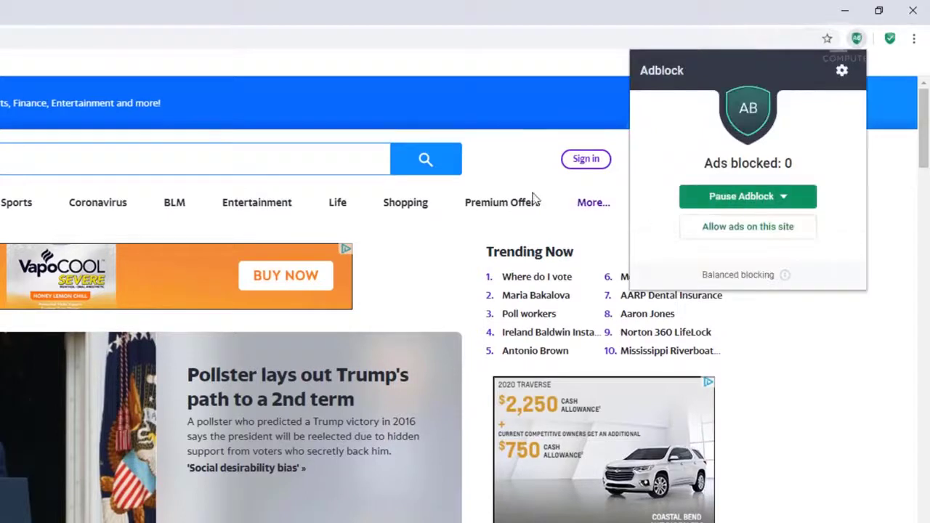
click(209, 36)
key(Return)
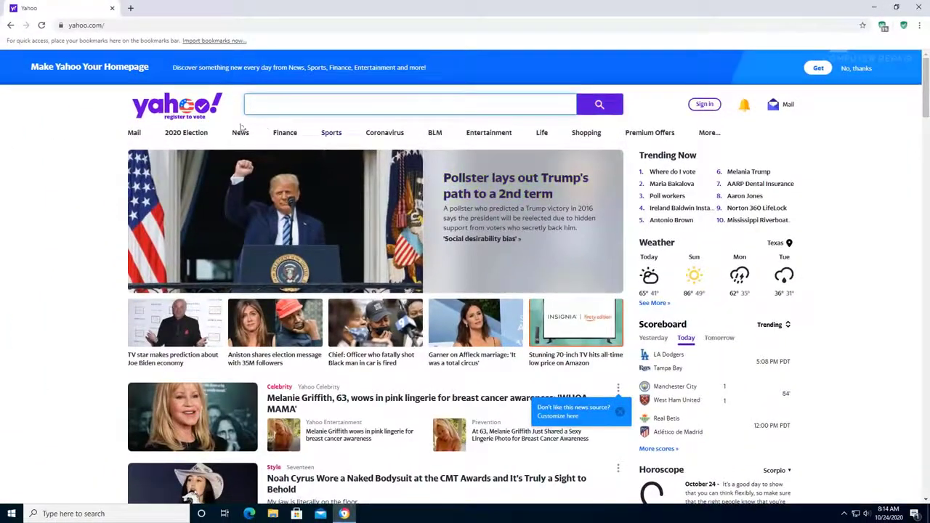
scroll(714, 126, down, 9)
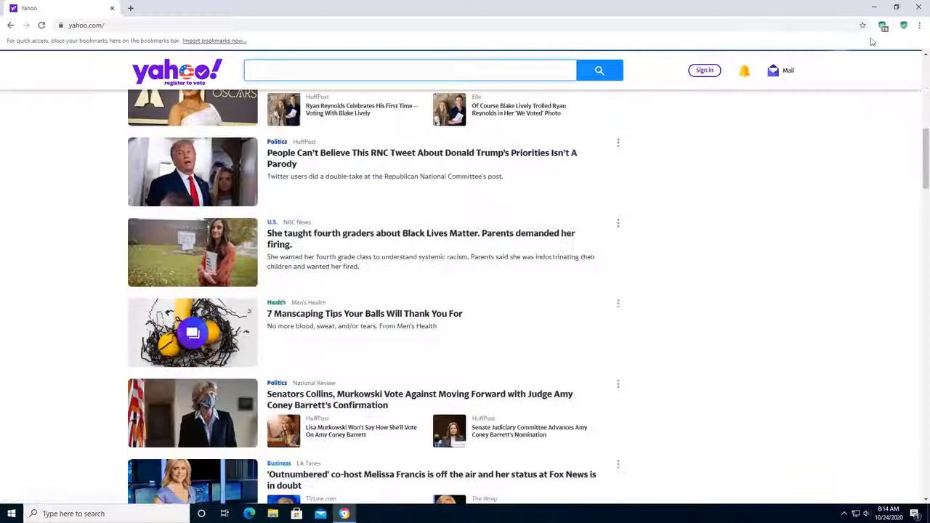
scroll(718, 266, up, 10)
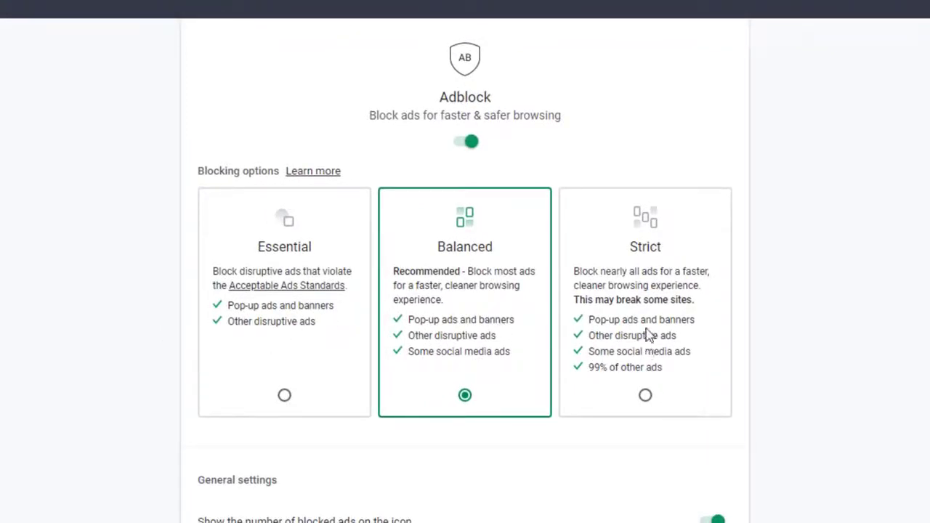
Step: Set Adblock's blocking option to Strict, close its settings and check the Yahoo home page for ads
click(646, 396)
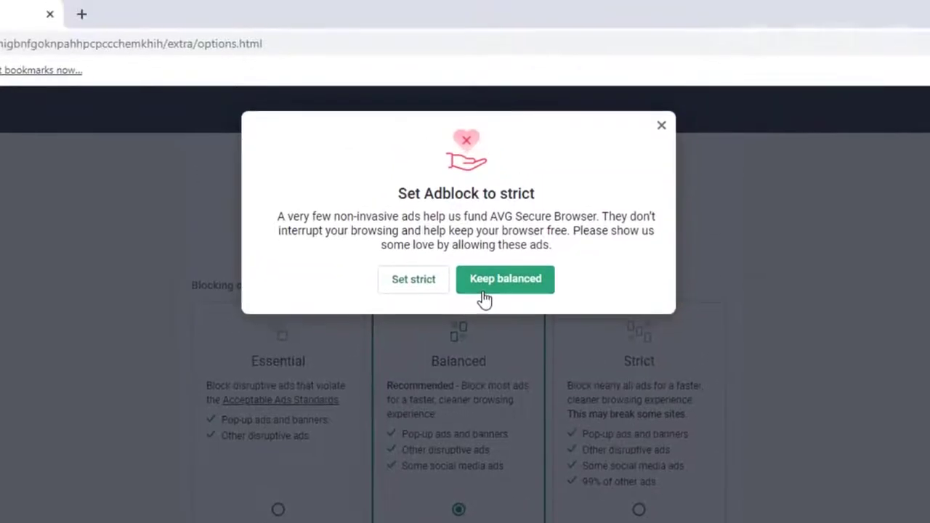
click(433, 282)
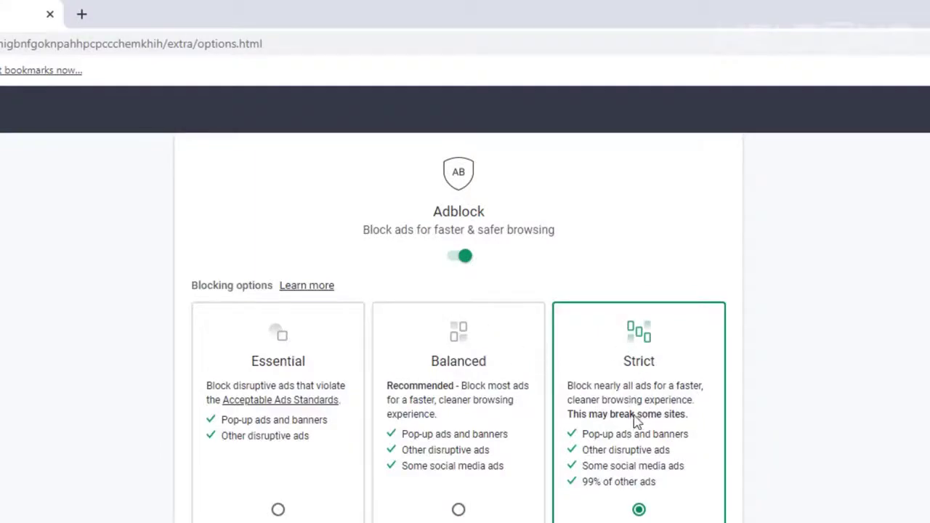
click(396, 18)
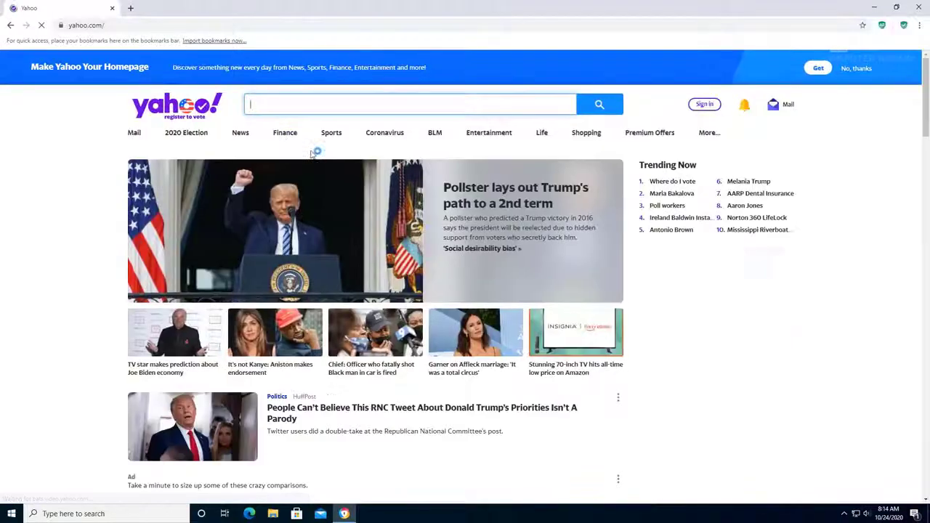
scroll(429, 188, down, 5)
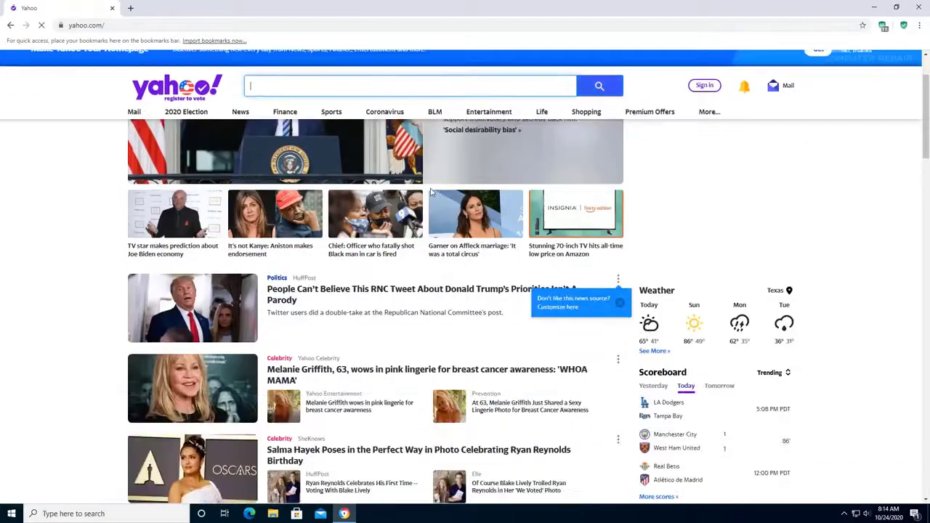
scroll(465, 190, down, 3)
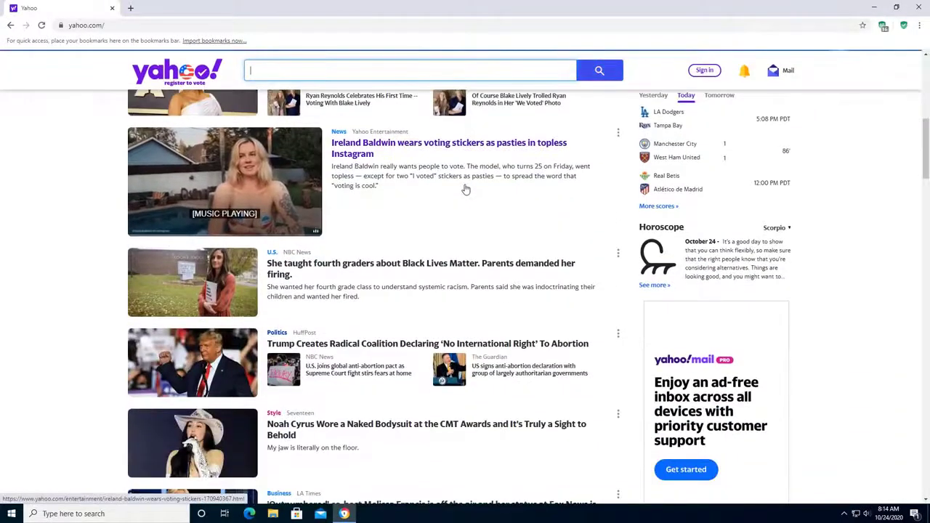
scroll(513, 190, down, 2)
scroll(513, 190, up, 10)
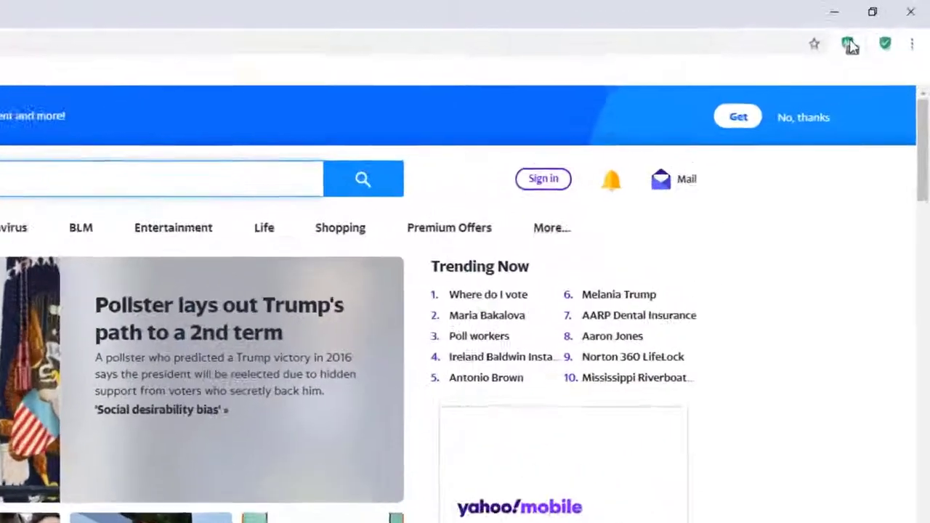
Step: Open the AVG Adblock options, switch Adblock off and turn it back on
right_click(884, 27)
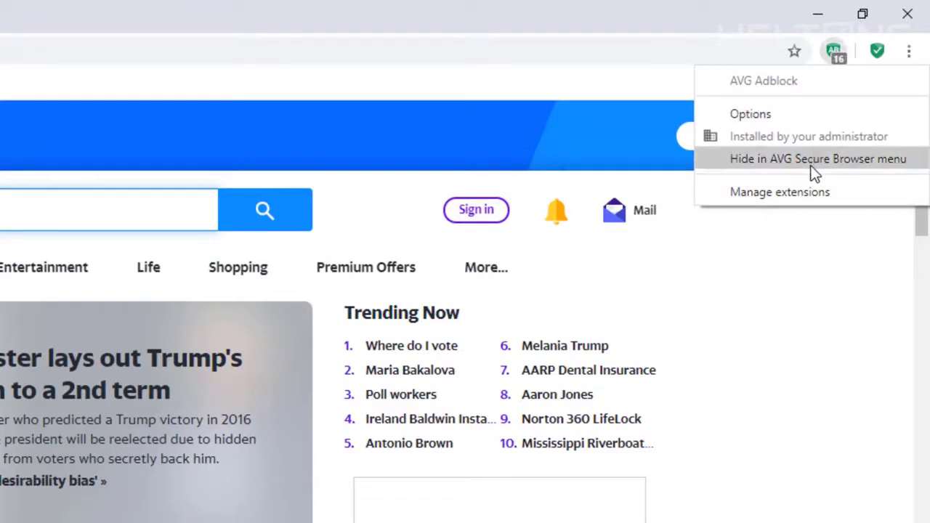
click(814, 116)
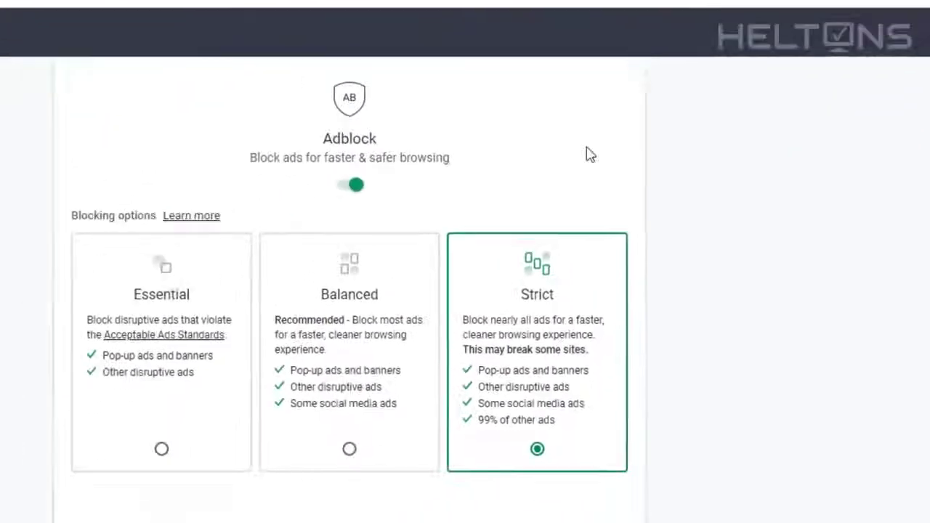
click(352, 185)
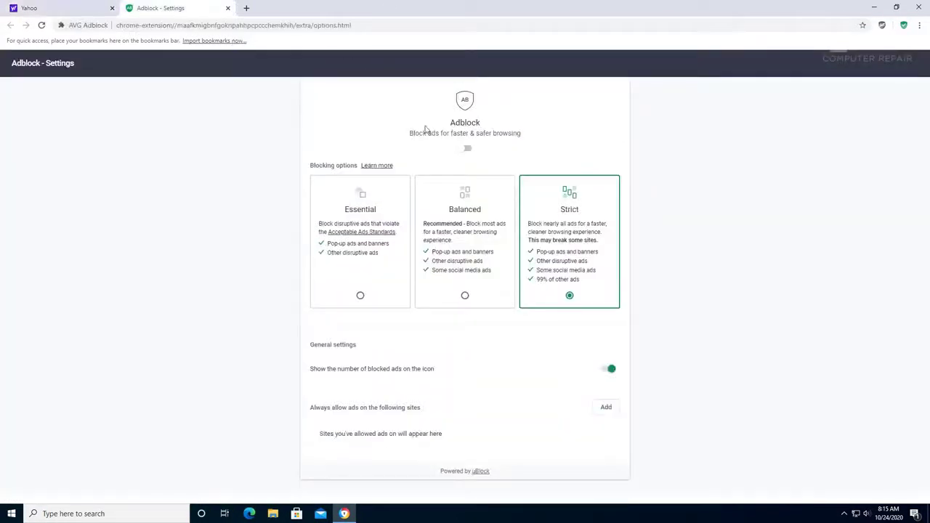
click(460, 150)
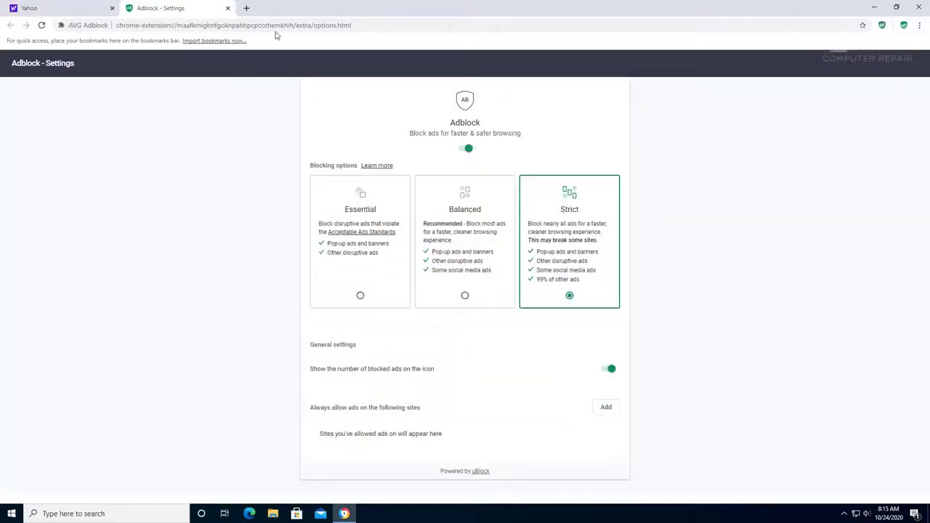
Step: Close the Adblock settings page and exit AVG Secure Browser
click(228, 8)
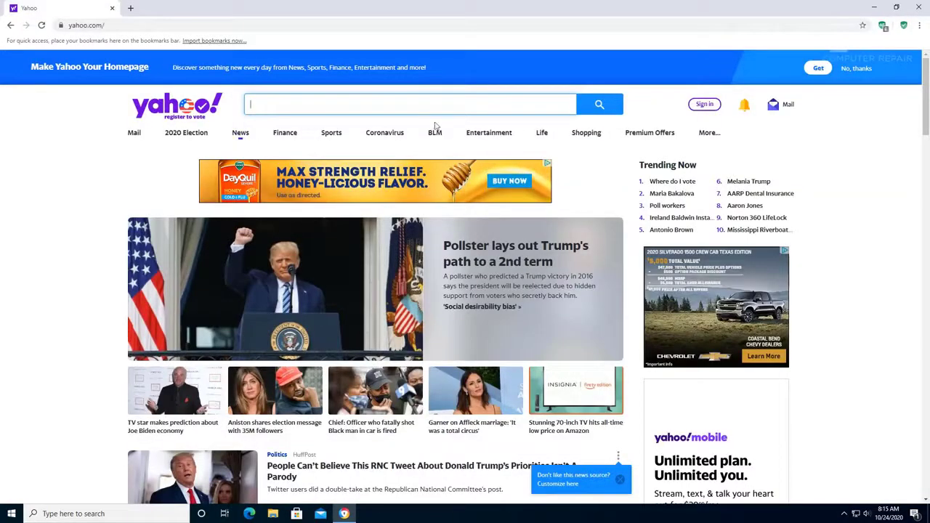
click(919, 6)
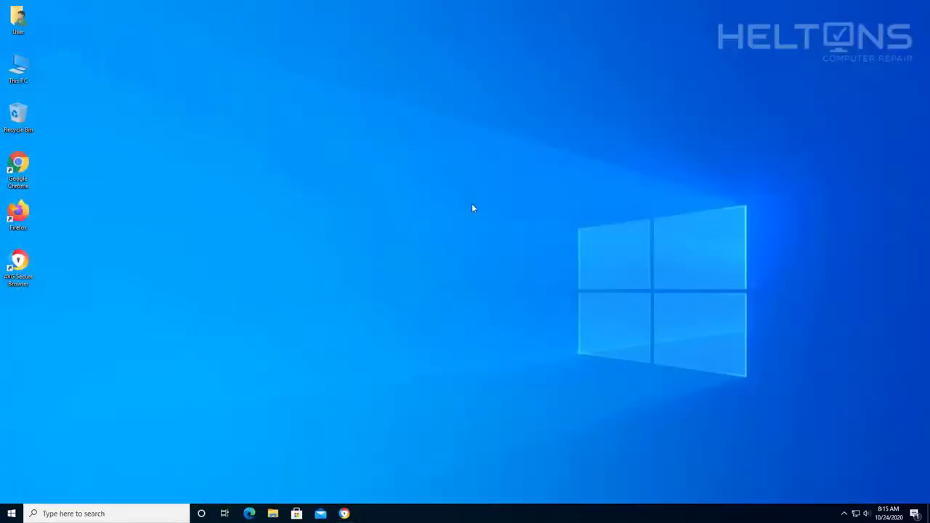